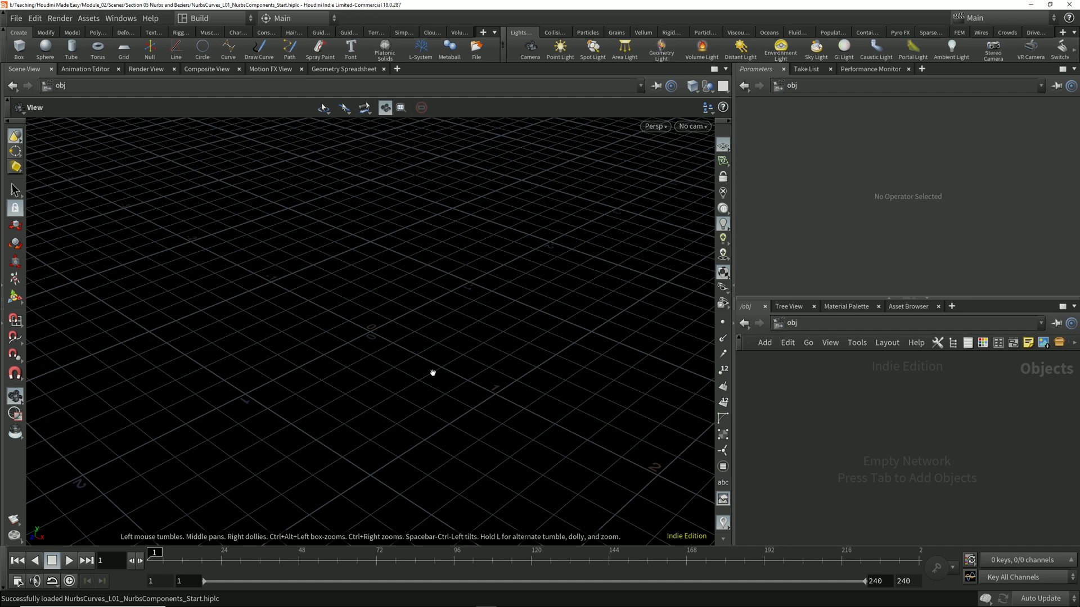
Switch the empty viewport from the Perspective view to the Top view.
key(space+2)
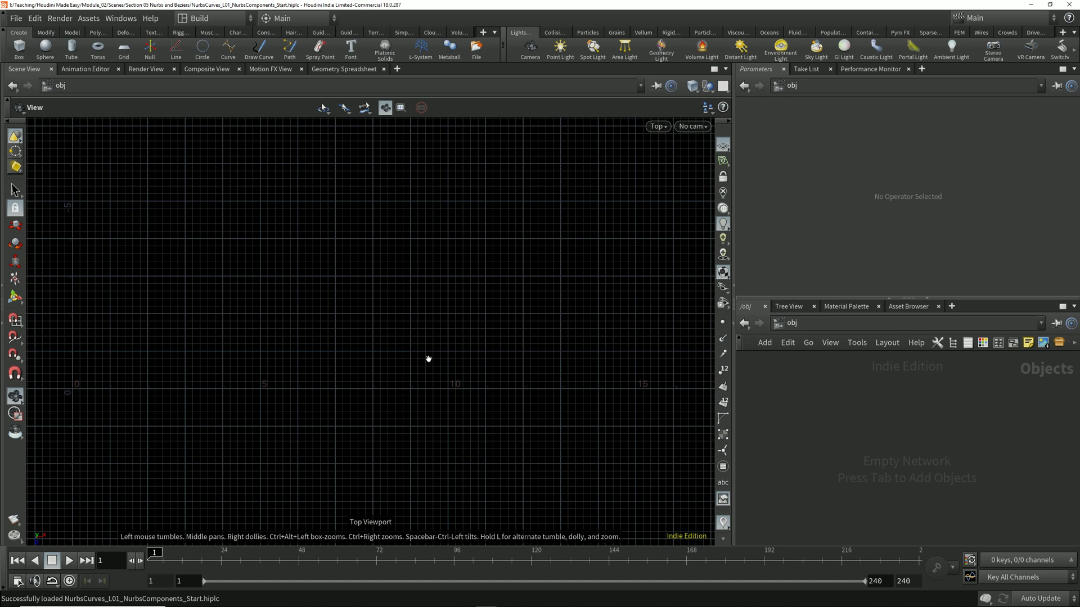
Start a new curve_object1 with the Curve tool and bring up the snapping options.
click(229, 49)
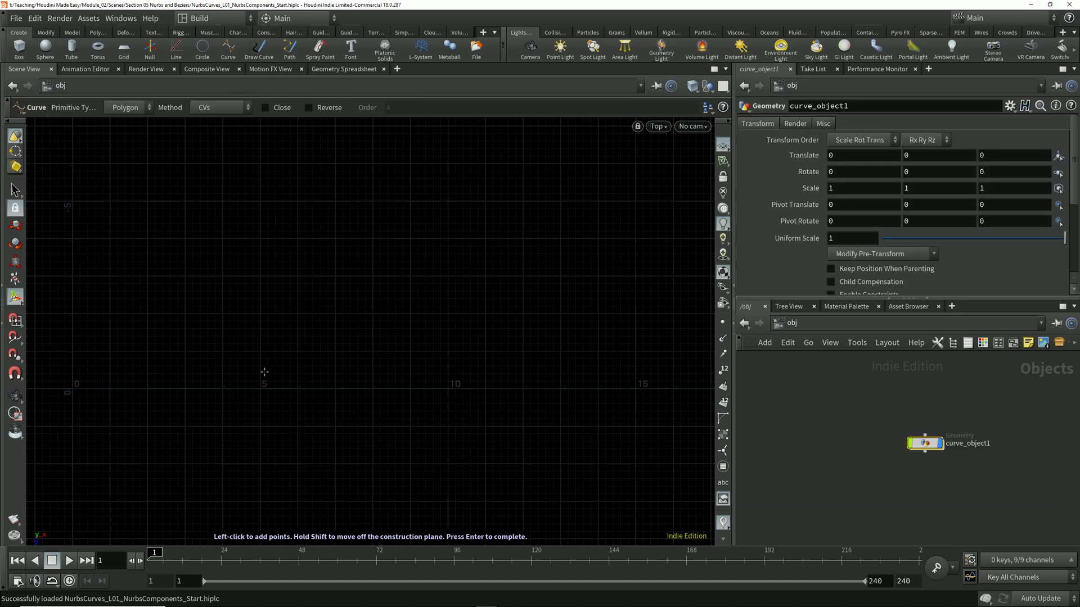
key(x)
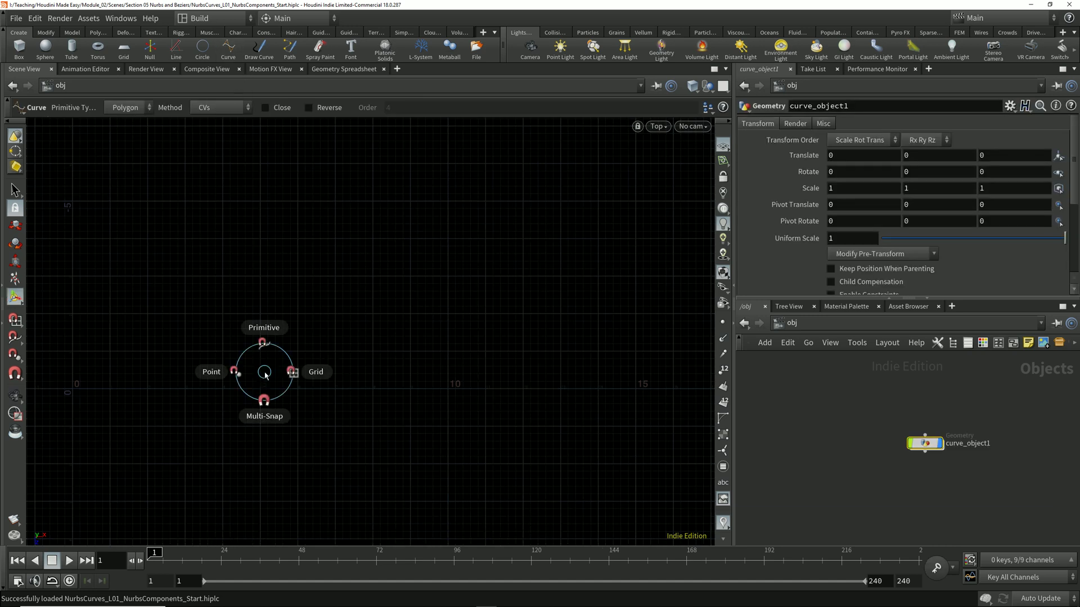
Draw a grid-snapped nine-point sawtooth zigzag from the origin rightward and accept it.
click(308, 373)
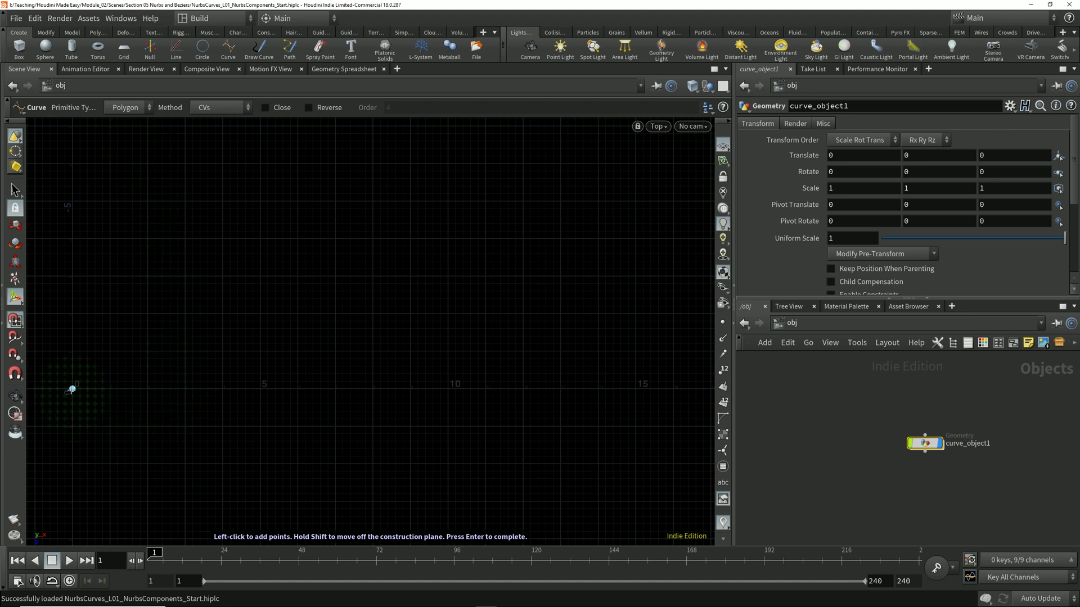
click(73, 389)
click(147, 314)
click(223, 388)
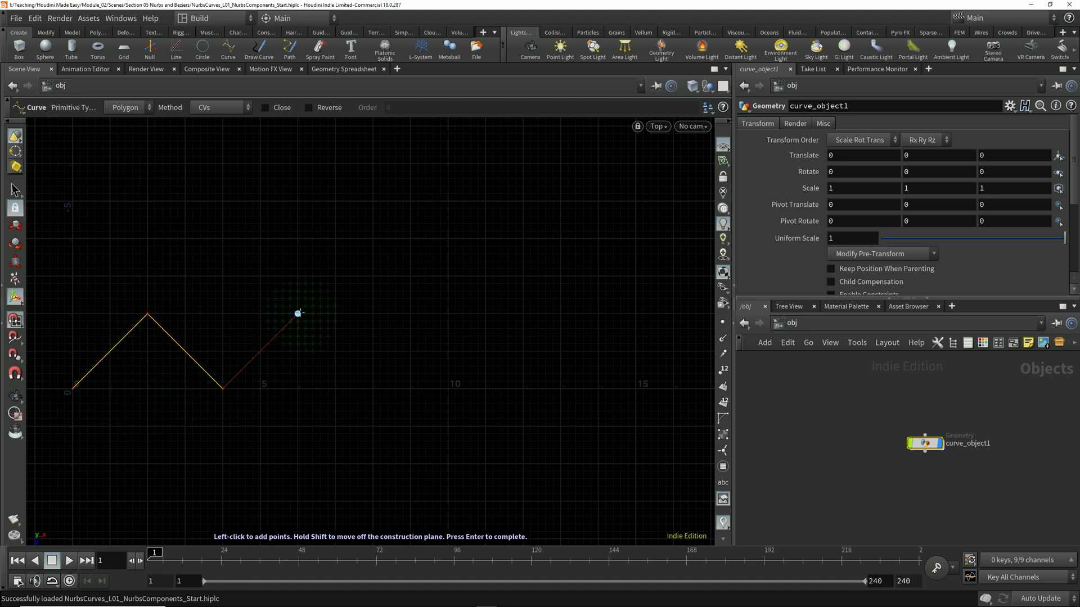
click(298, 313)
click(372, 388)
click(448, 314)
click(523, 388)
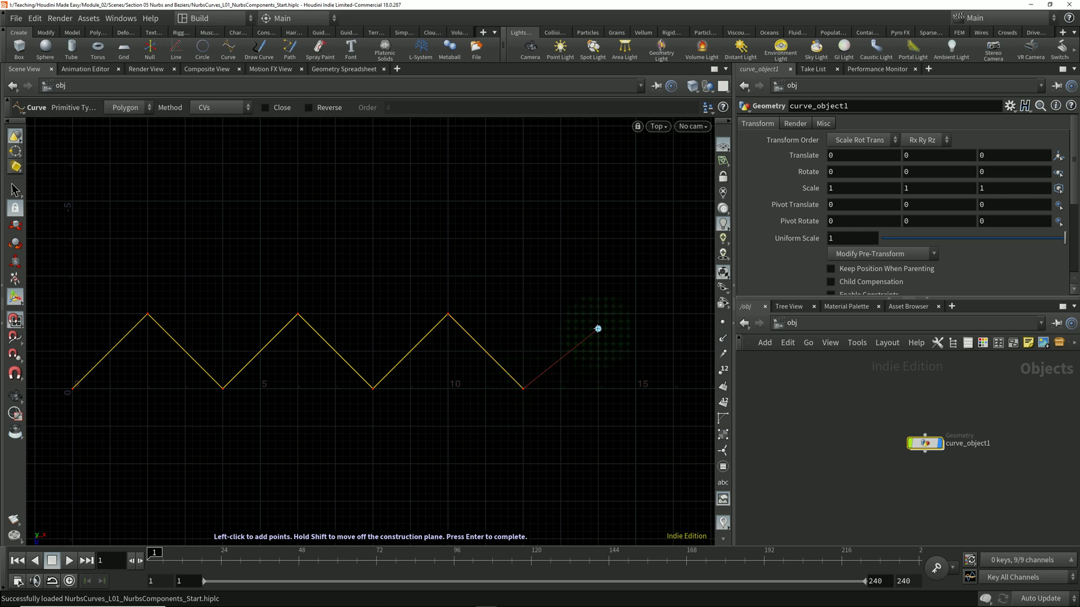
click(598, 314)
click(673, 388)
key(Return)
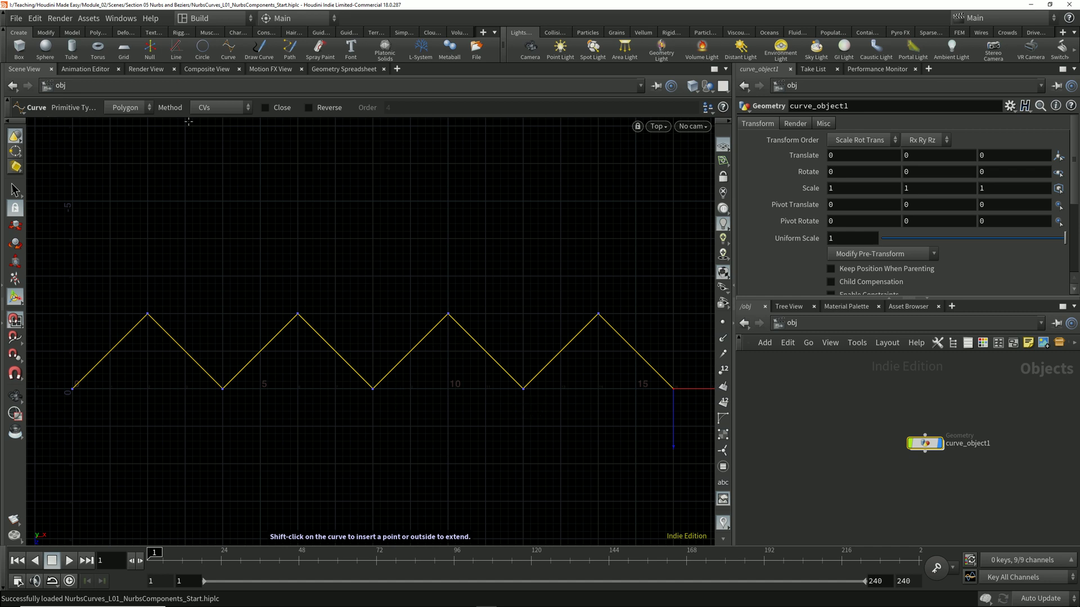
Change the curve's primitive type from polygon to NURBS.
click(142, 108)
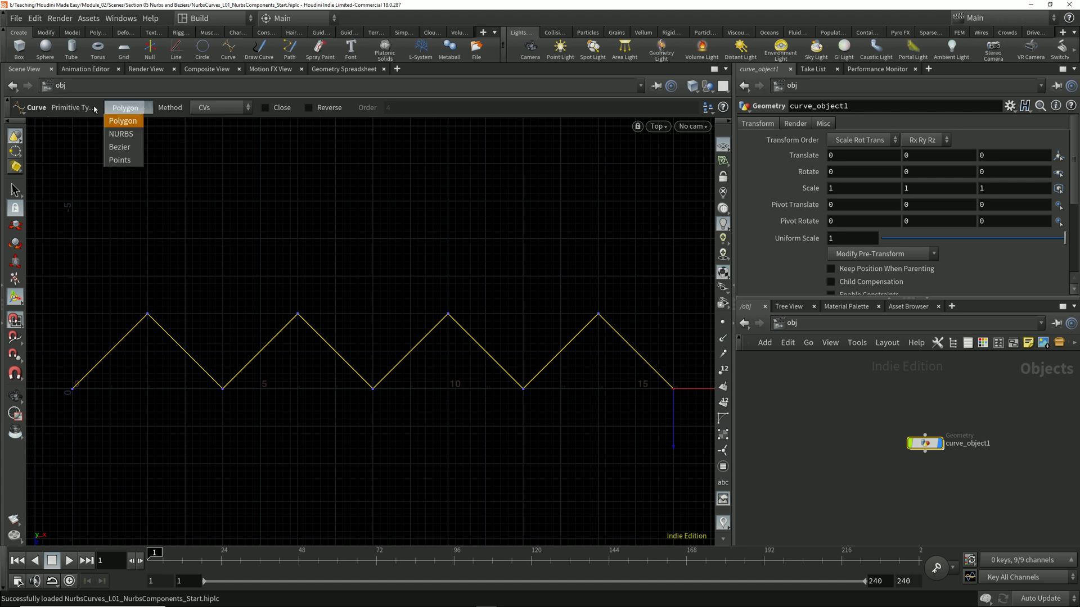
click(121, 134)
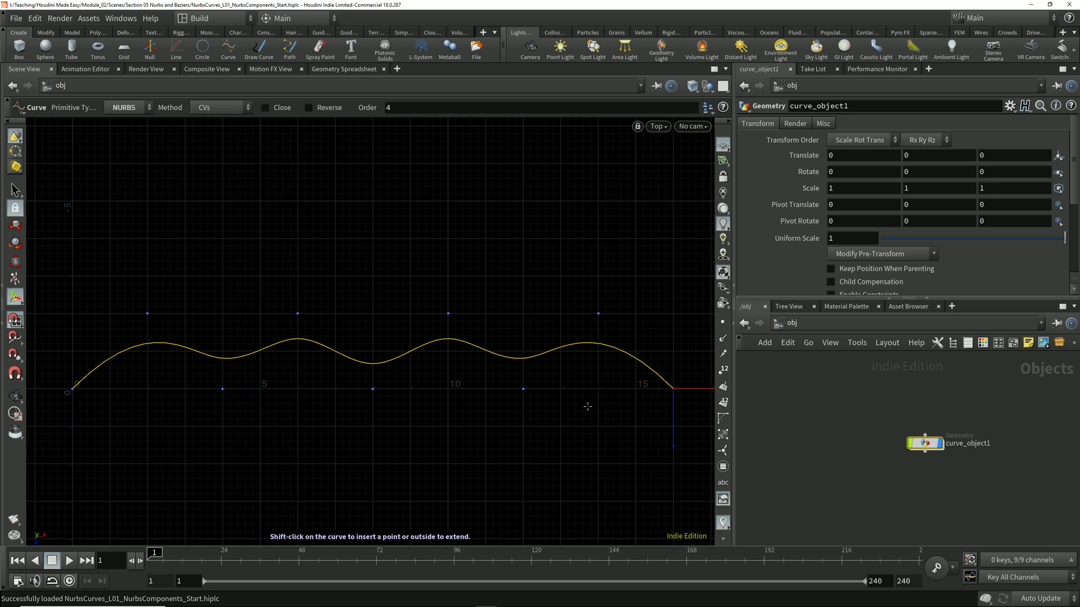
Enter curve_object1, view the curve1 node info, and toggle large control-point display on and off.
double_click(921, 446)
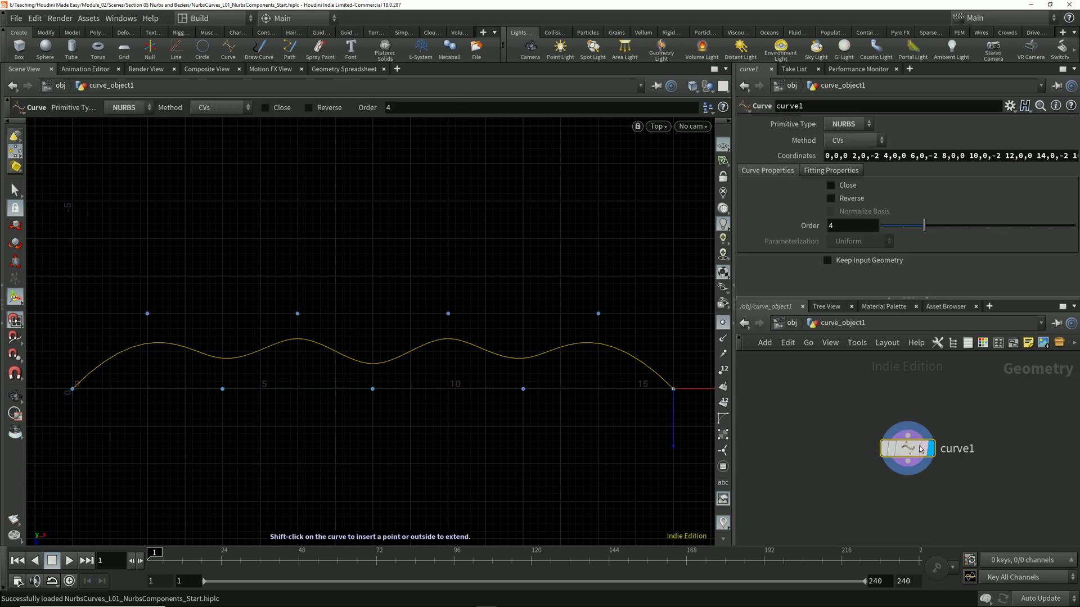
middle_click(914, 452)
click(723, 434)
click(722, 434)
Raise the peak control point near x=10 to about 10.2, 0, -3.8, keeping Grid snapping.
click(448, 314)
drag(449, 333, 454, 254)
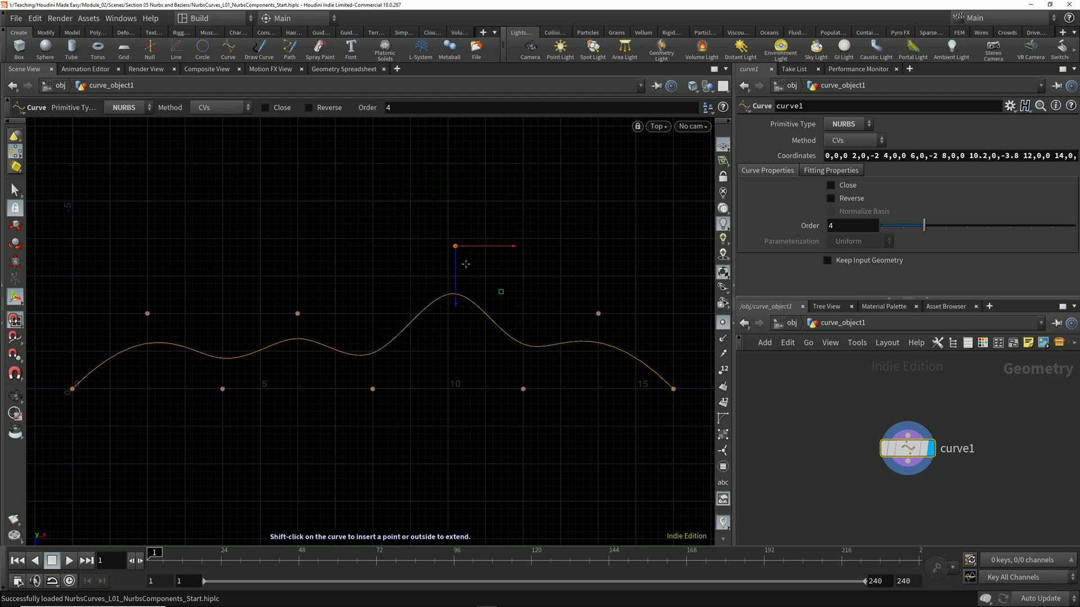
key(x)
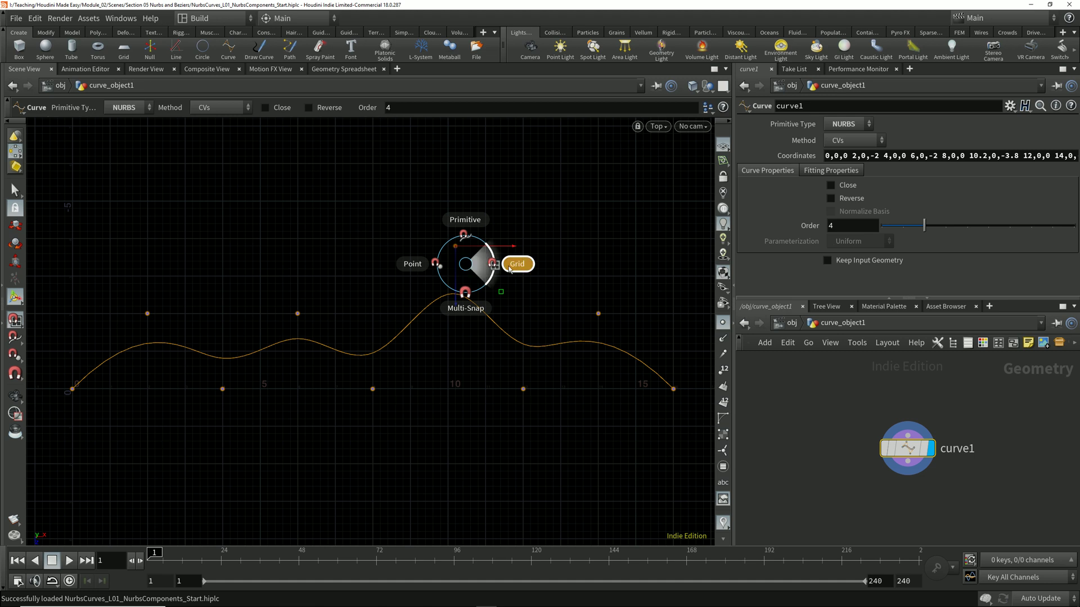
click(514, 267)
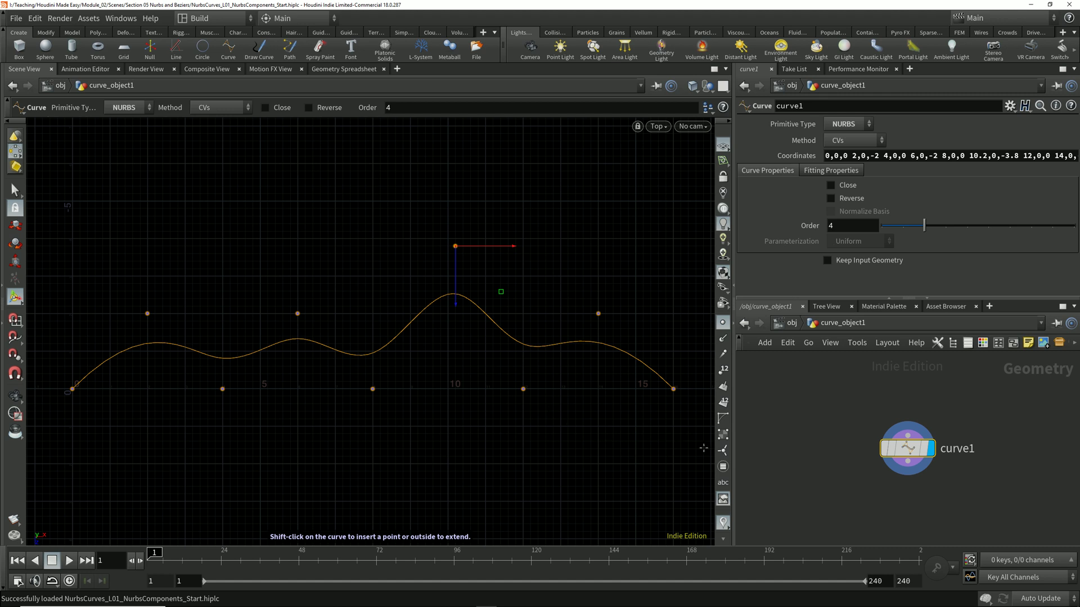
Show the control hull and lower the central peak control point to 10.0652, 0, -3.37315.
click(723, 420)
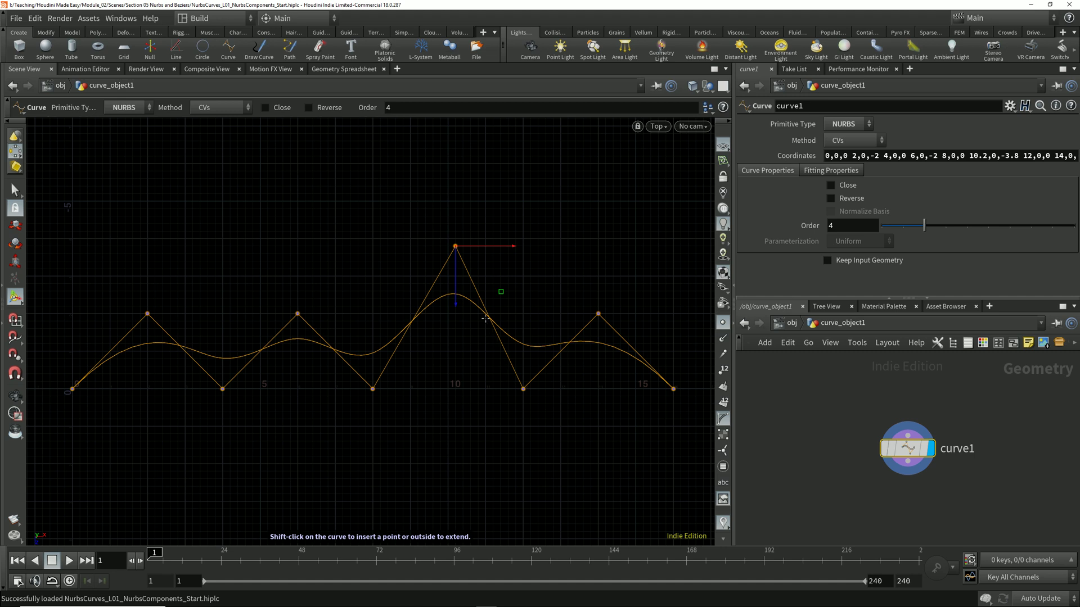
drag(474, 273, 472, 295)
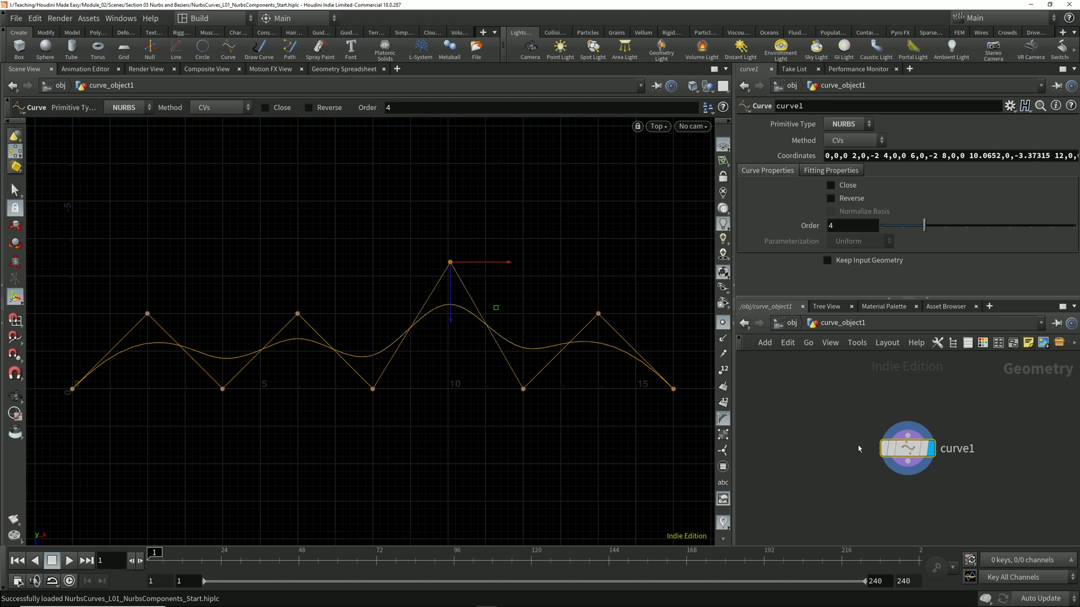
Select valley point 4 and move it by 0.0449, 0, -0.101 through a new edit1 node.
key(s)
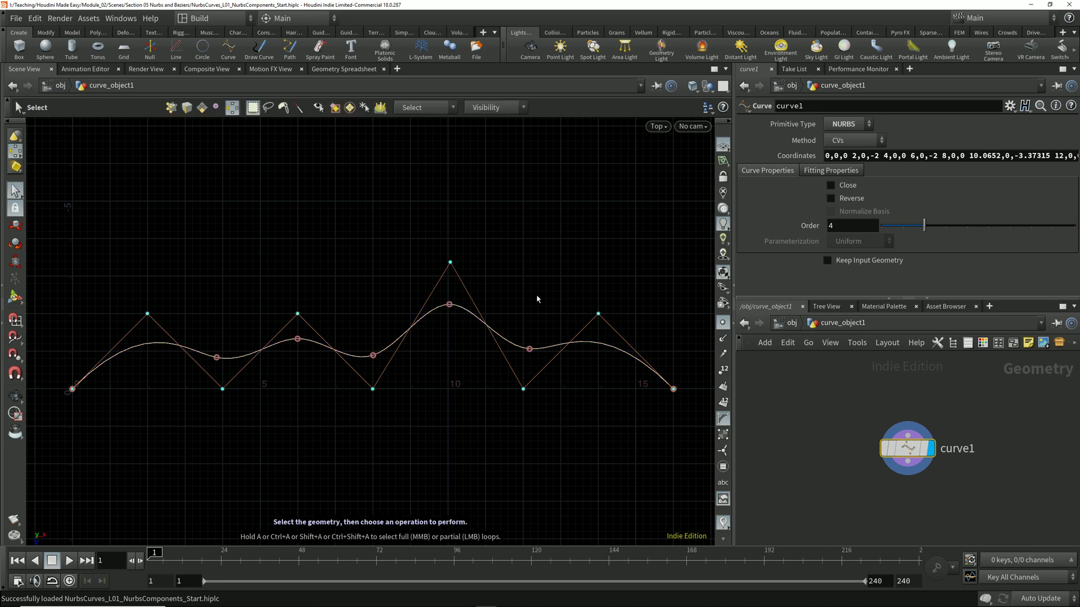
drag(496, 225, 444, 278)
key(1)
drag(478, 232, 447, 267)
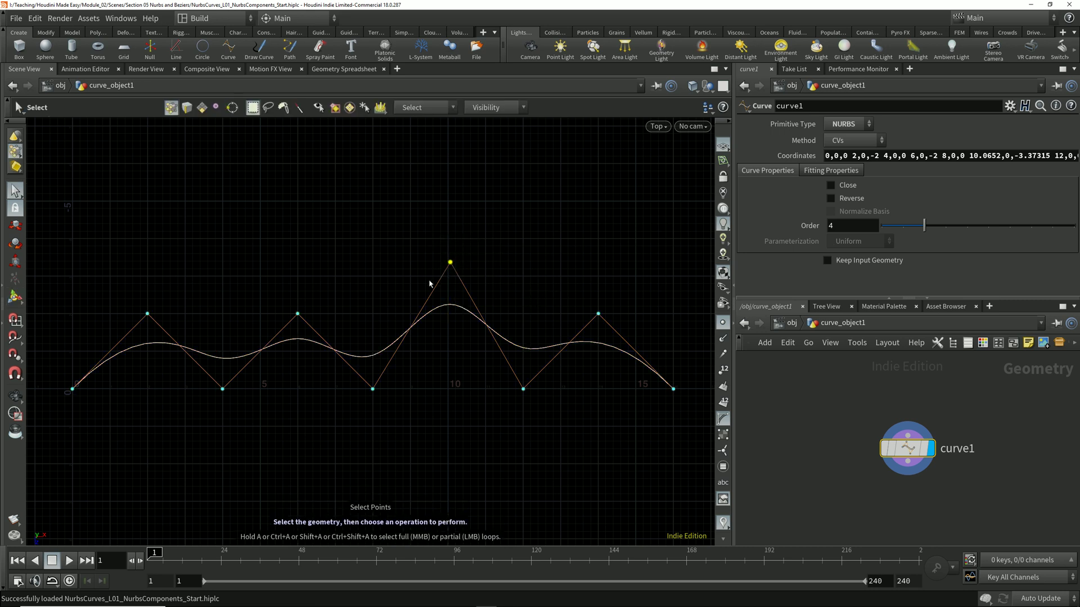
drag(428, 411, 351, 377)
key(t)
middle_drag(424, 391, 426, 416)
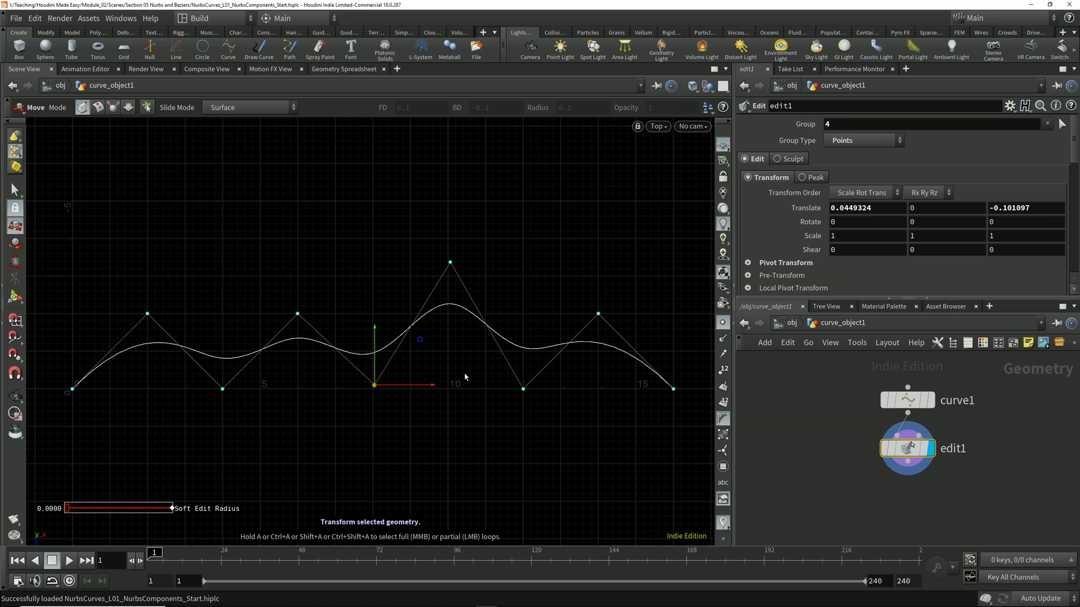
In edge mode, select only hull edge p5-6 from the tall peak to its right valley.
key(s)
key(3)
click(483, 331)
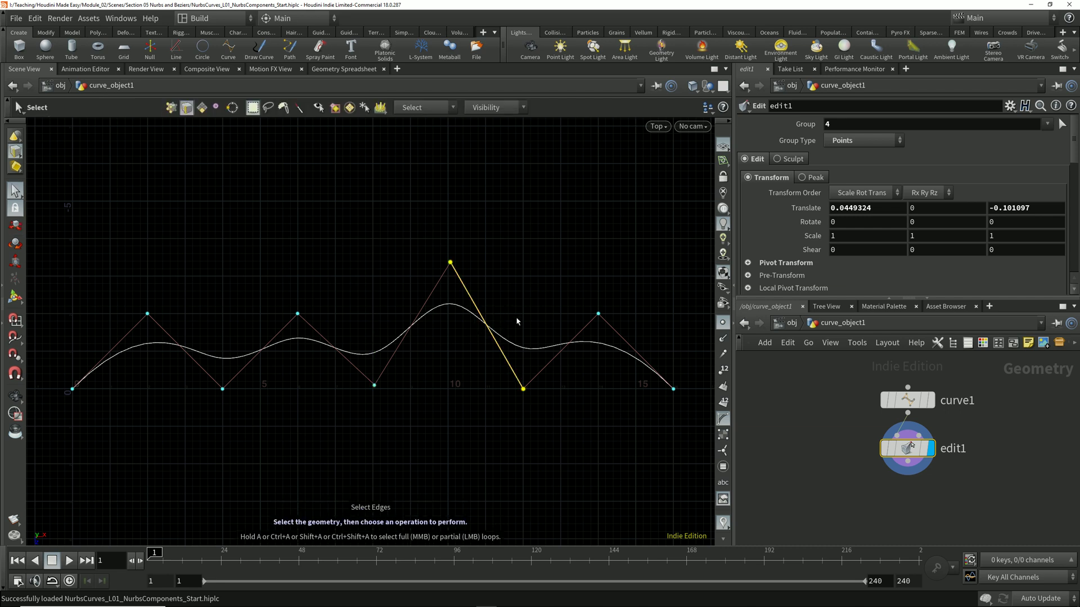
shift+click(410, 326)
click(506, 359)
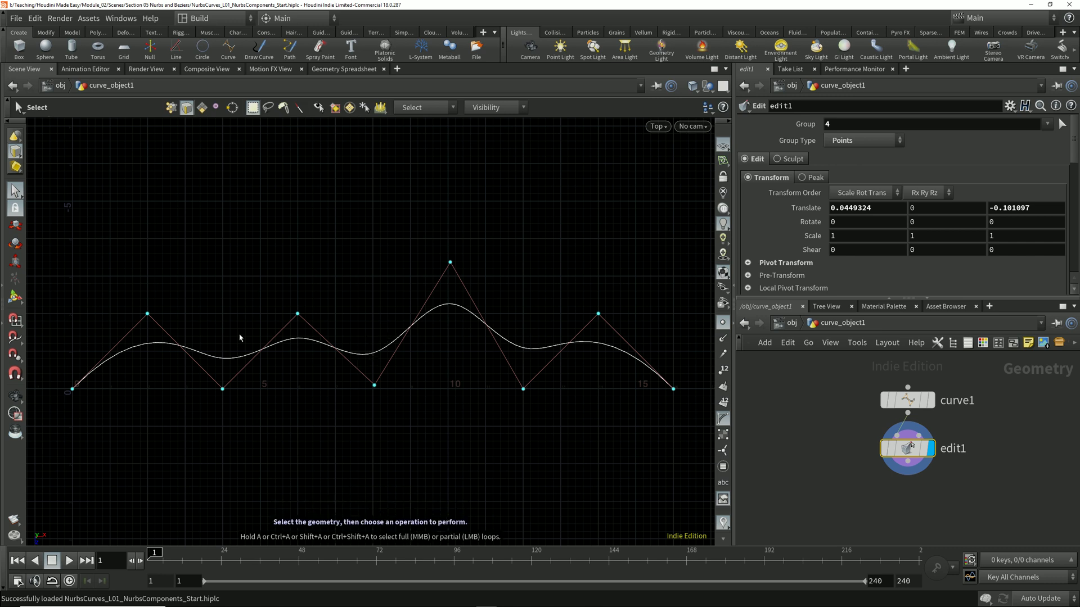
drag(232, 336, 218, 367)
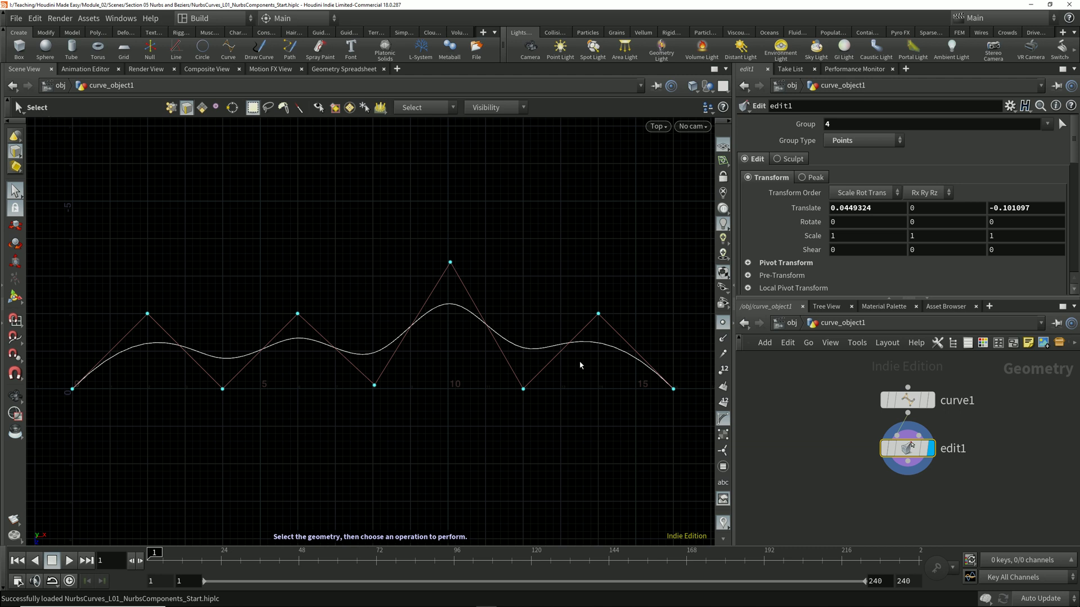
drag(521, 305, 487, 342)
Scale hull edge p5-6 to about 1.08, 1, 1.21 with a -7 rotation.
key(e)
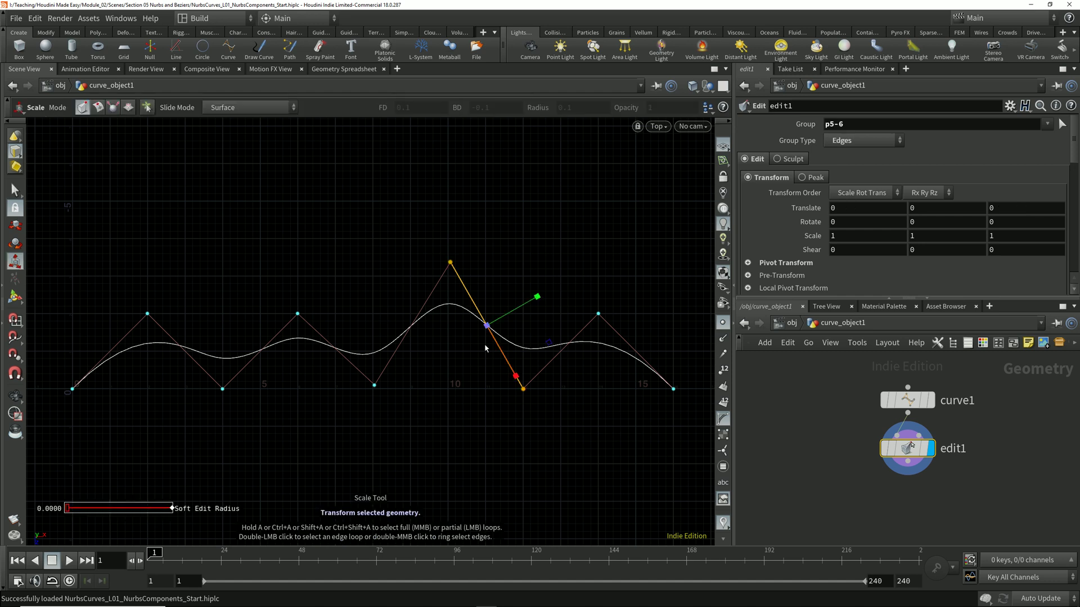
drag(516, 376, 494, 370)
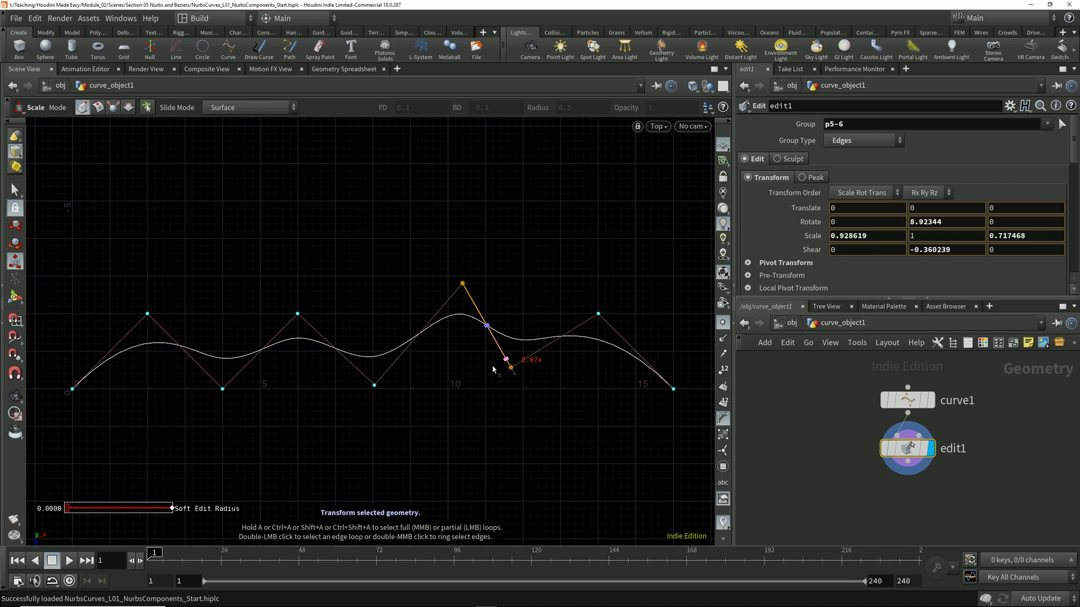
drag(492, 370, 509, 409)
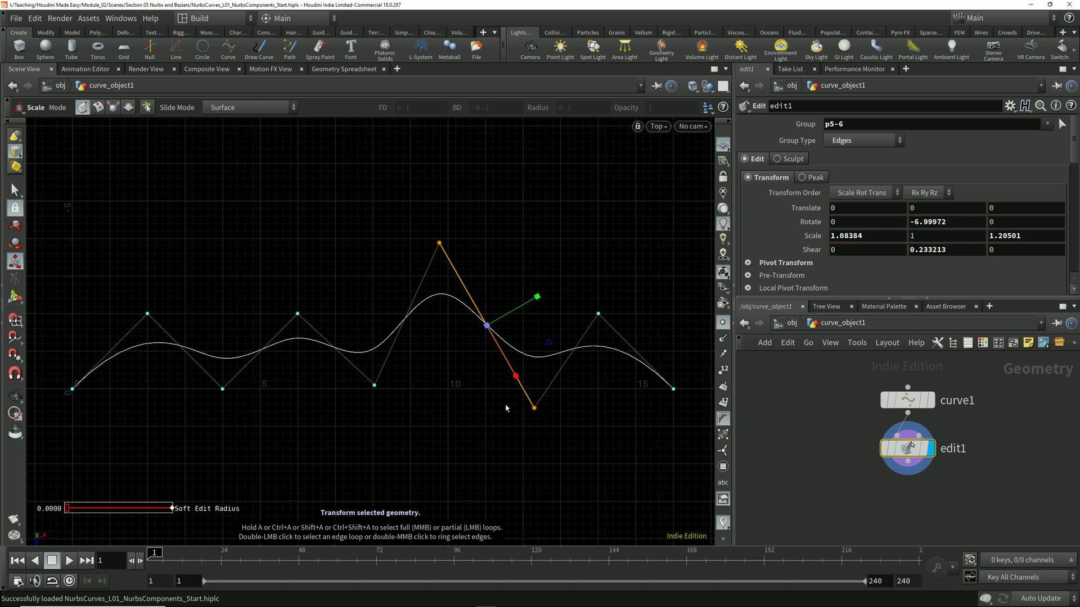
Select the whole reshaped sawtooth curve, then deselect it so nothing remains selected.
key(s)
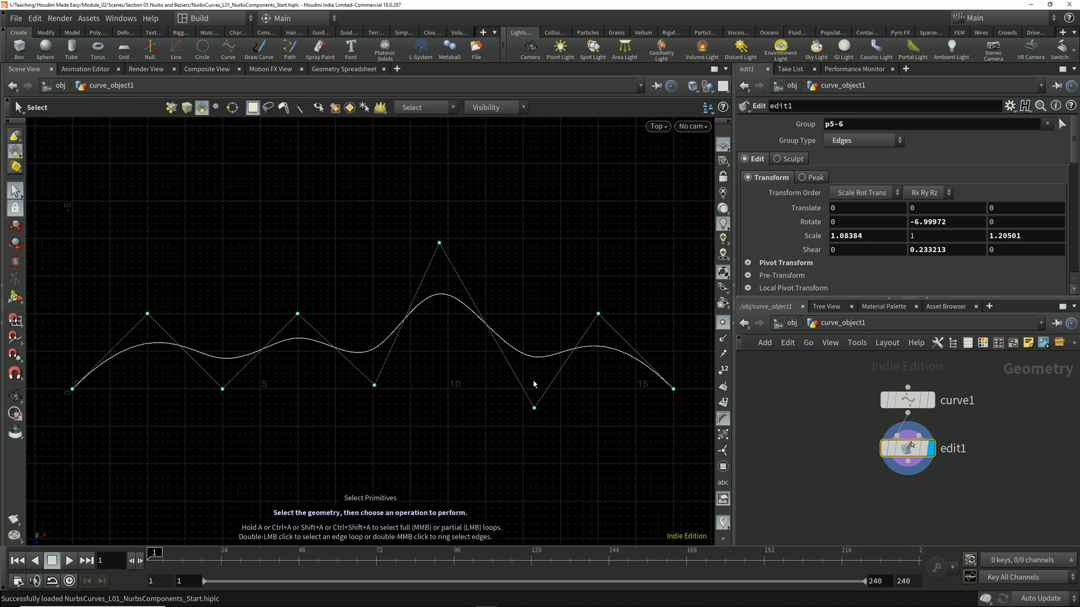
click(550, 360)
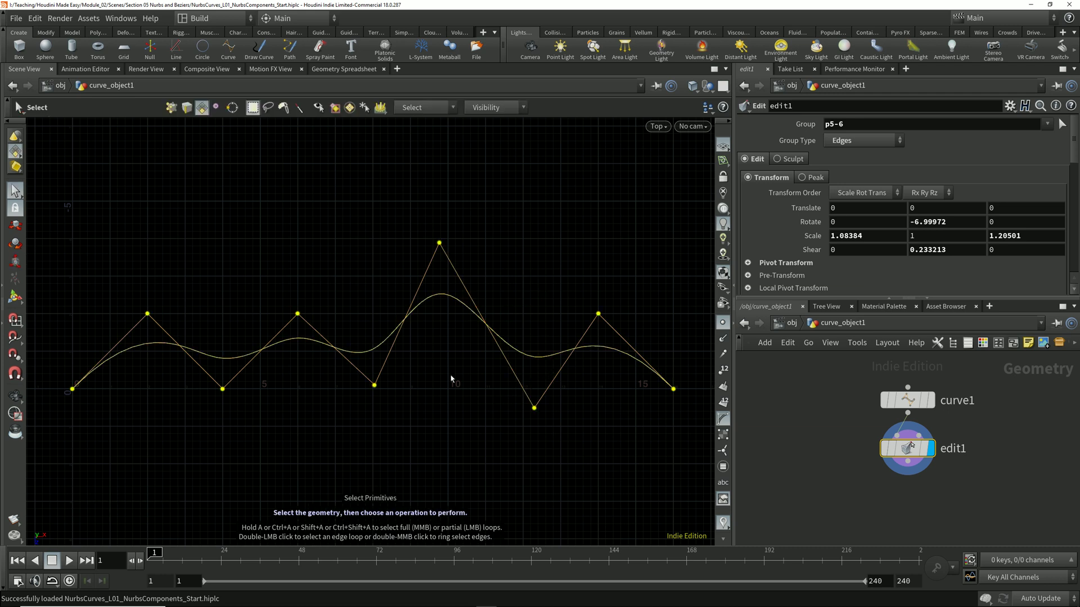
click(401, 367)
click(381, 345)
click(437, 434)
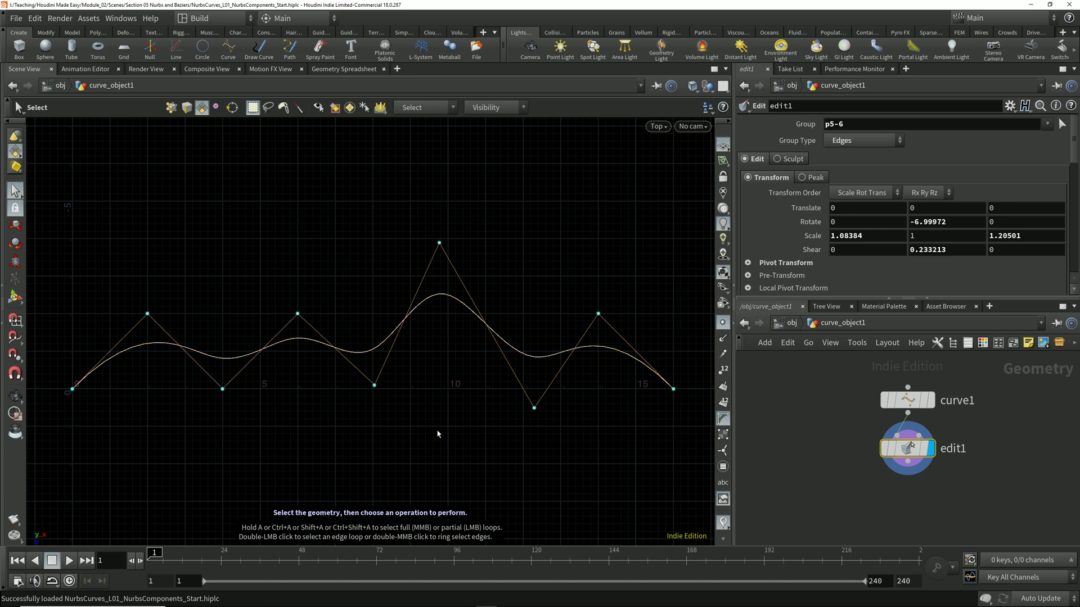
Change the selection mode from vertices to points, then to curve breakpoints.
key(5)
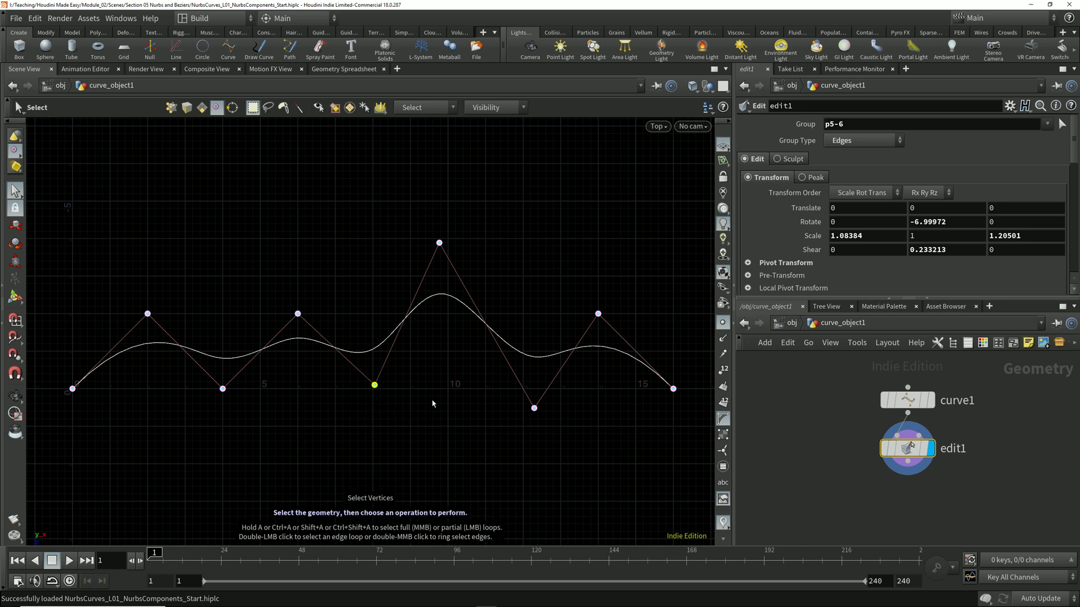
key(2)
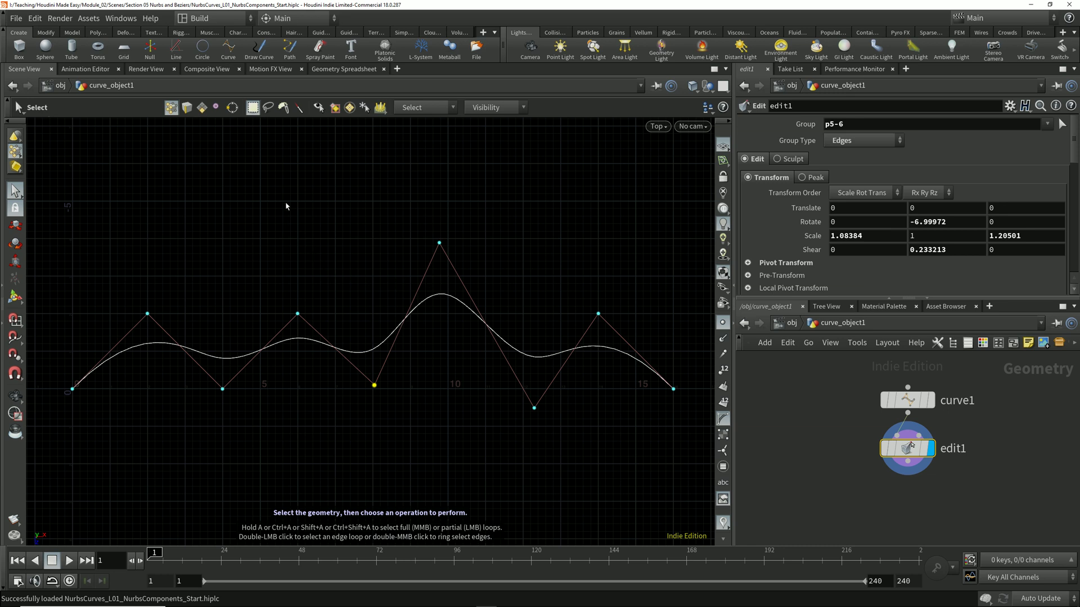
click(234, 111)
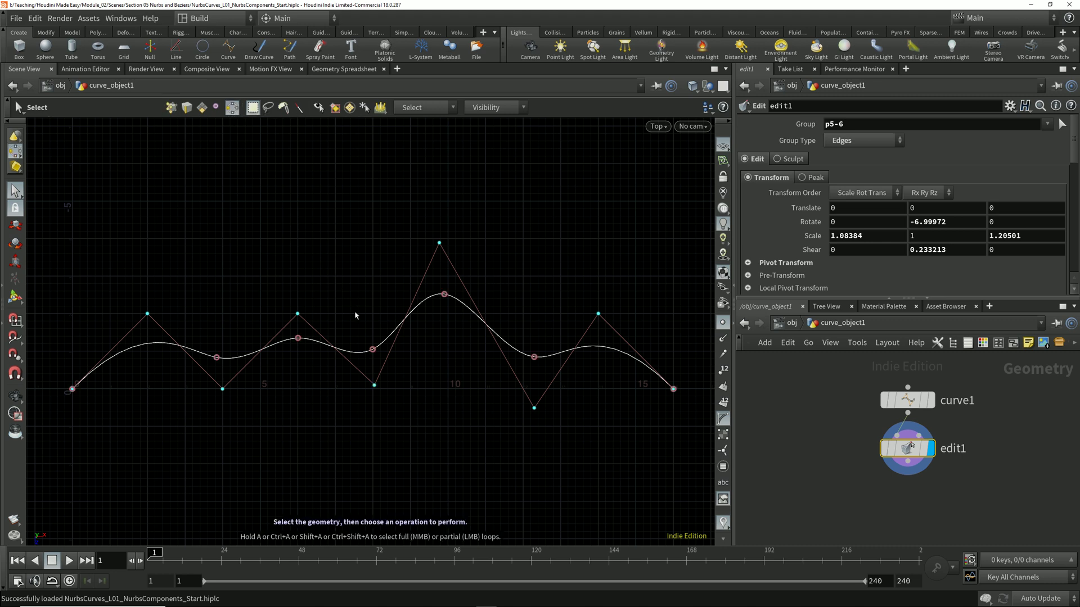
Move breakpoint 3, left of the centre peak, slightly lower by 0.033699, 0, 0.190961.
click(374, 350)
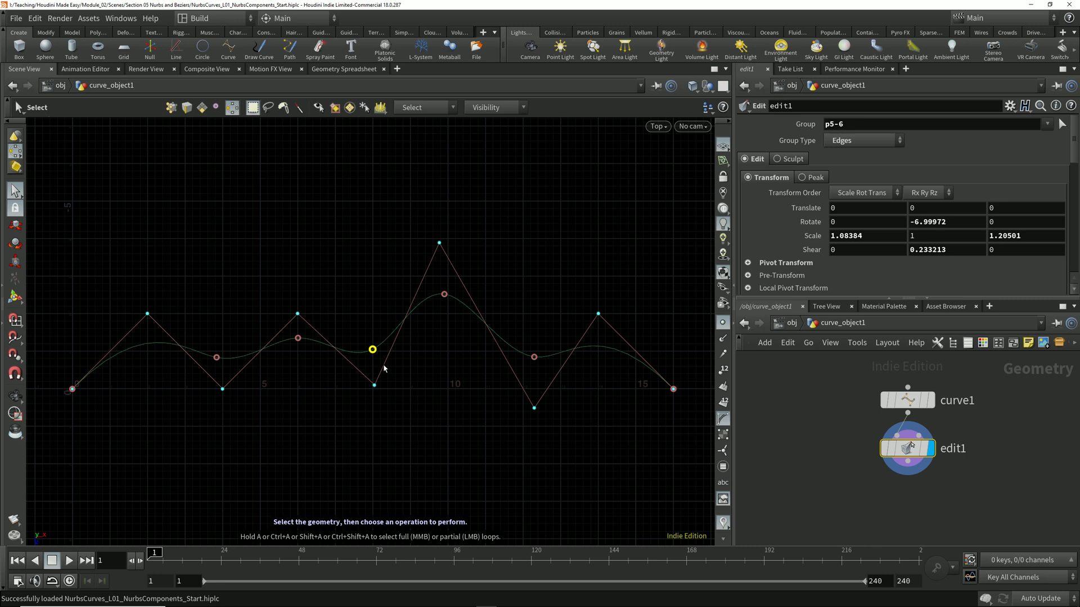
key(t)
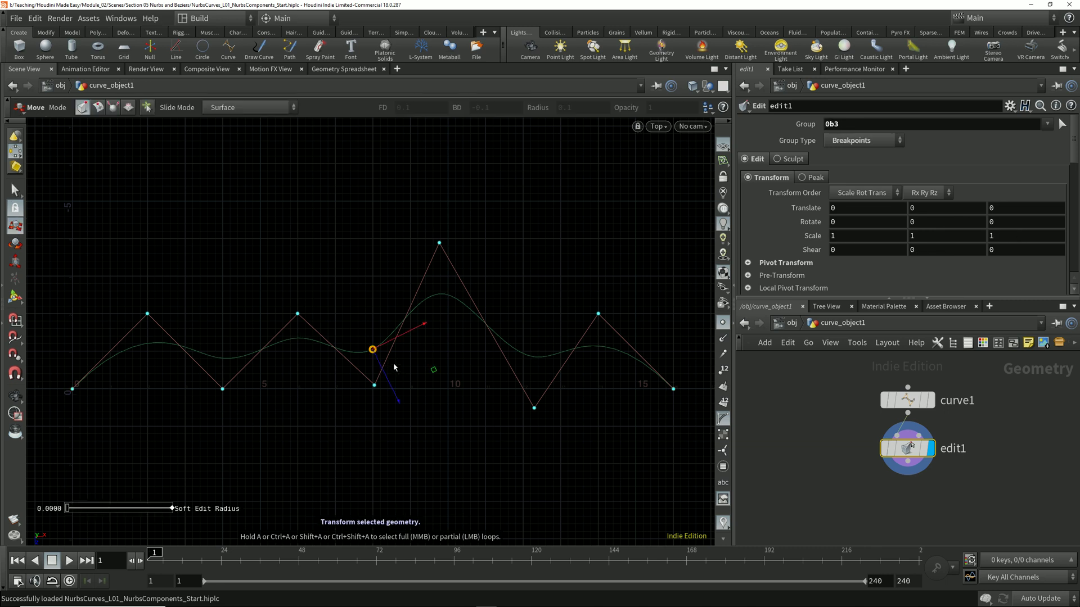
mouse_move(397, 369)
mouse_down()
mouse_move(374, 352)
mouse_move(377, 309)
mouse_move(408, 325)
mouse_move(419, 373)
mouse_move(379, 361)
mouse_move(387, 326)
mouse_move(401, 378)
mouse_move(486, 387)
mouse_move(370, 370)
mouse_move(339, 321)
mouse_move(385, 332)
mouse_move(398, 375)
mouse_up()
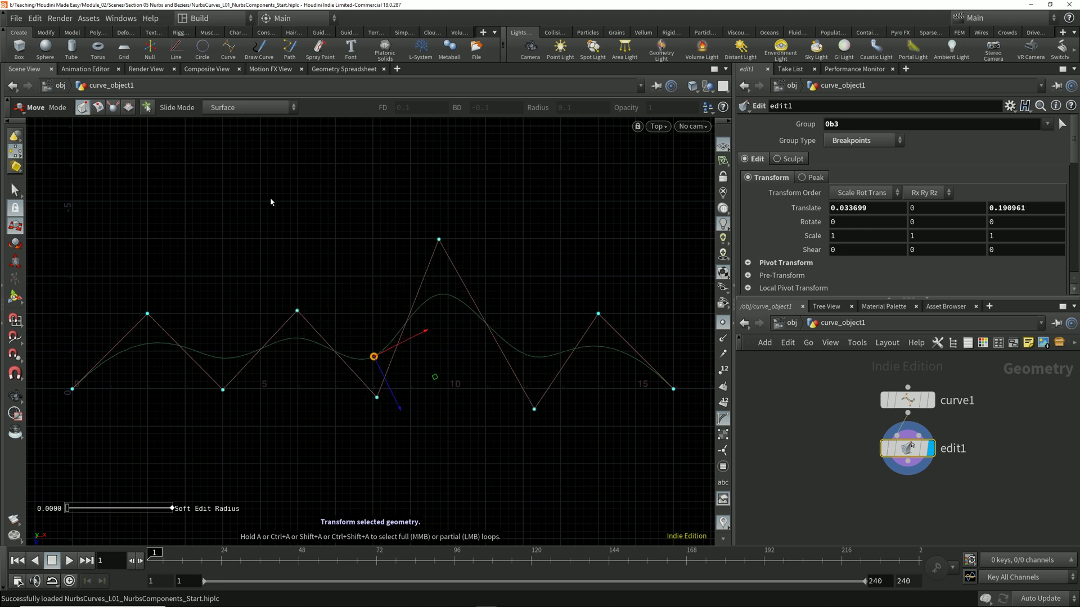
key(s)
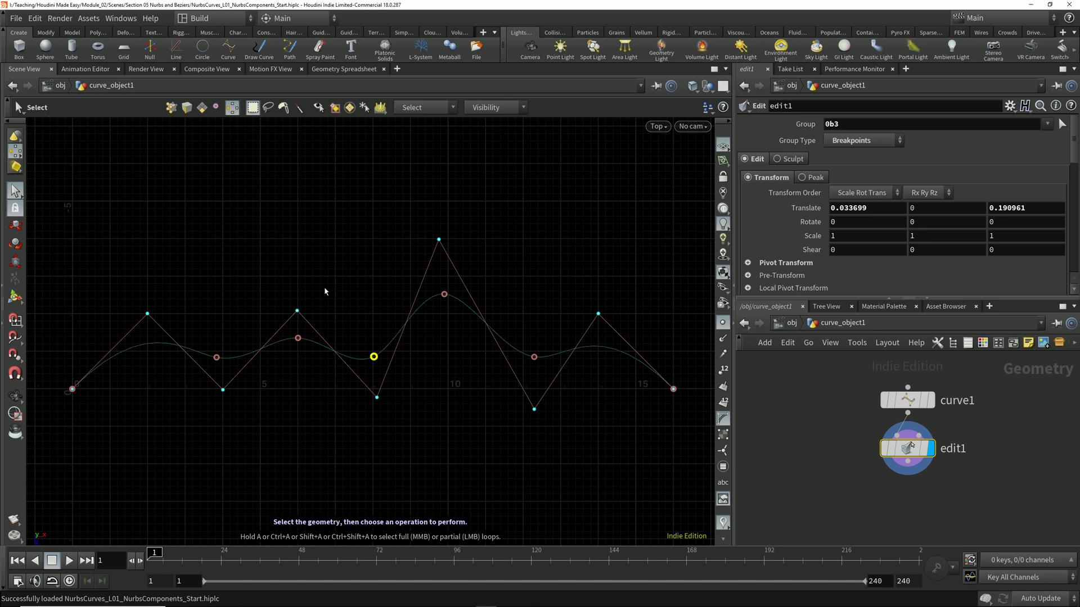